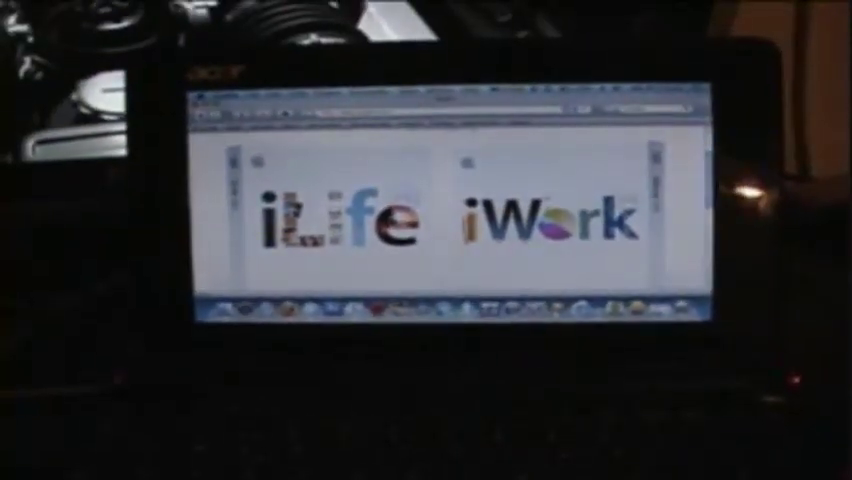
- Hide the iLife and iWork web page with Show Desktop to reveal the desktop
key("F11")
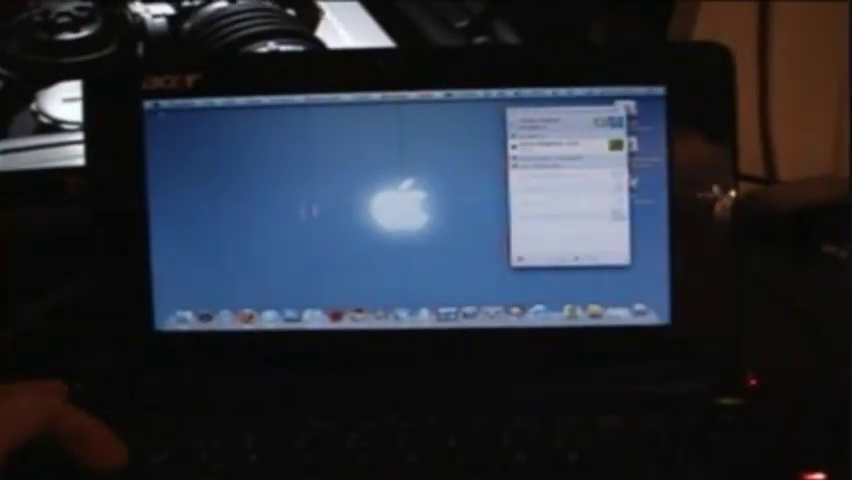